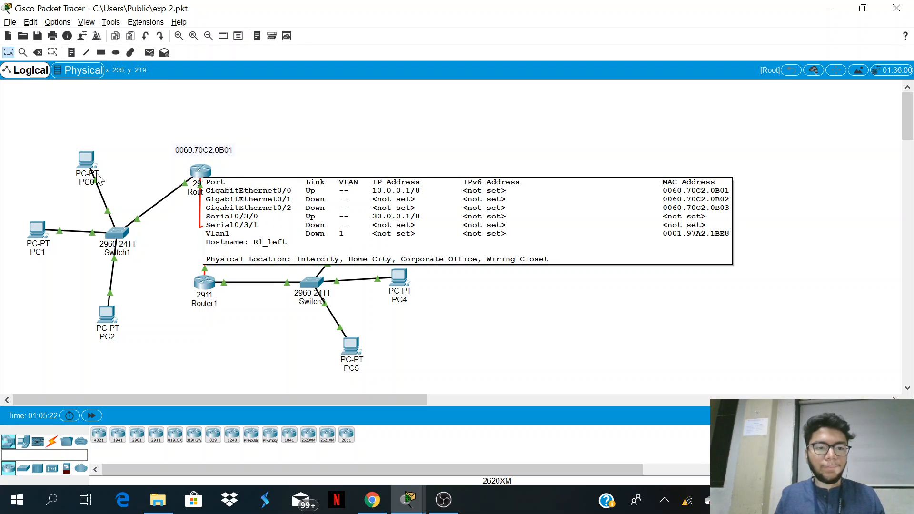
Step: Inspect the topology's devices and the port labels on the links around PC0, Router0 and Router1
{"action": "mouse_move", "coordinate": [84, 167]}
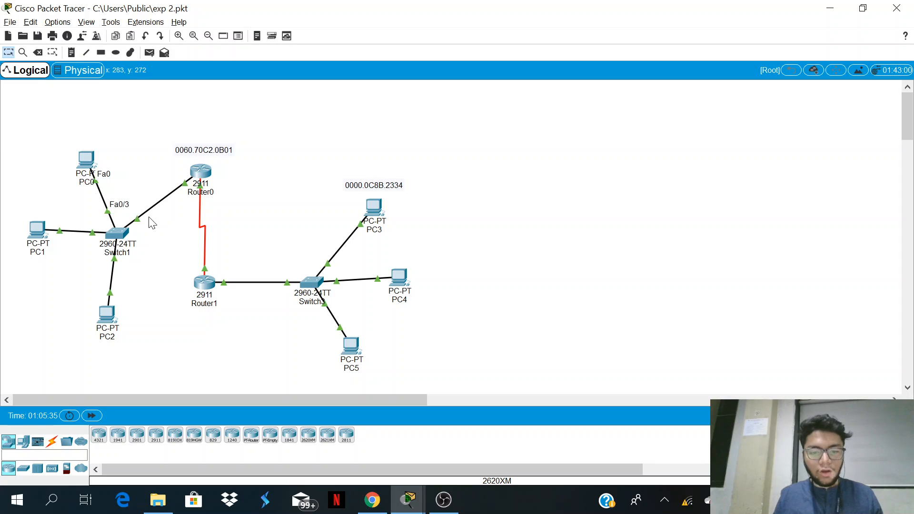
{"action": "mouse_move", "coordinate": [355, 352]}
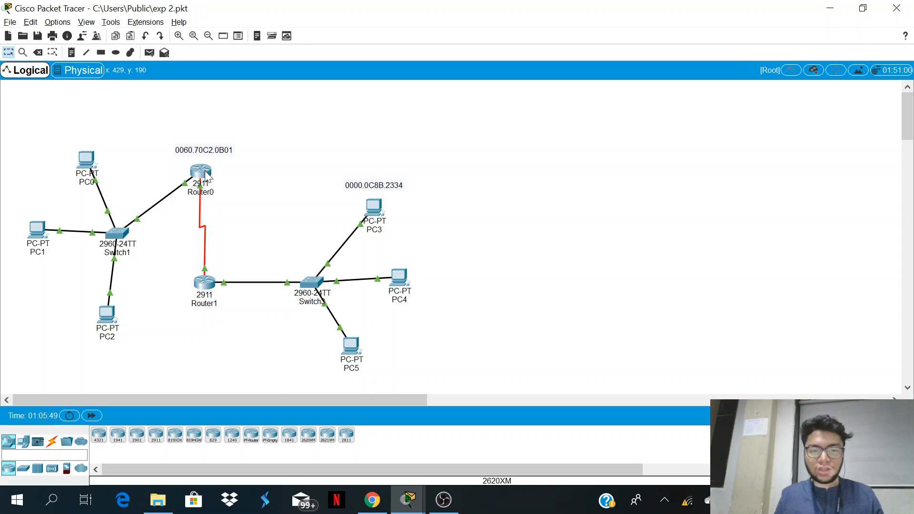
{"action": "mouse_move", "coordinate": [206, 176]}
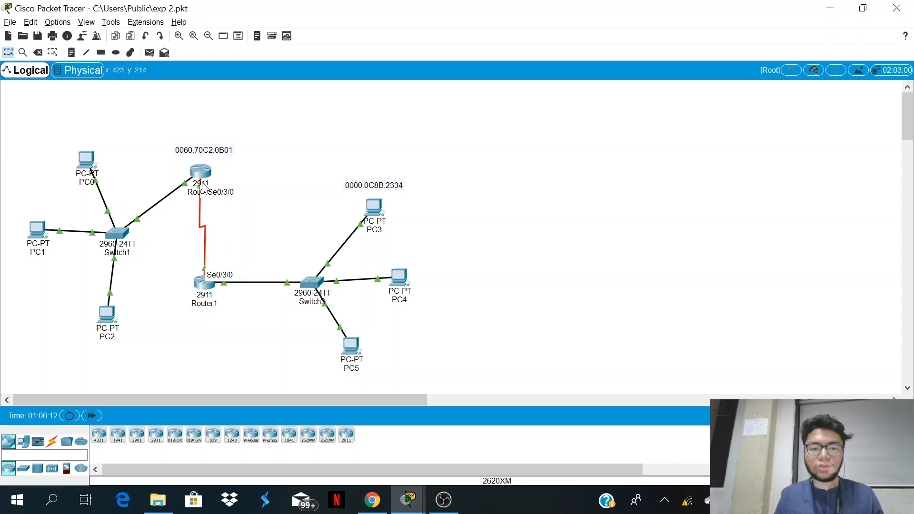
{"action": "mouse_move", "coordinate": [201, 286]}
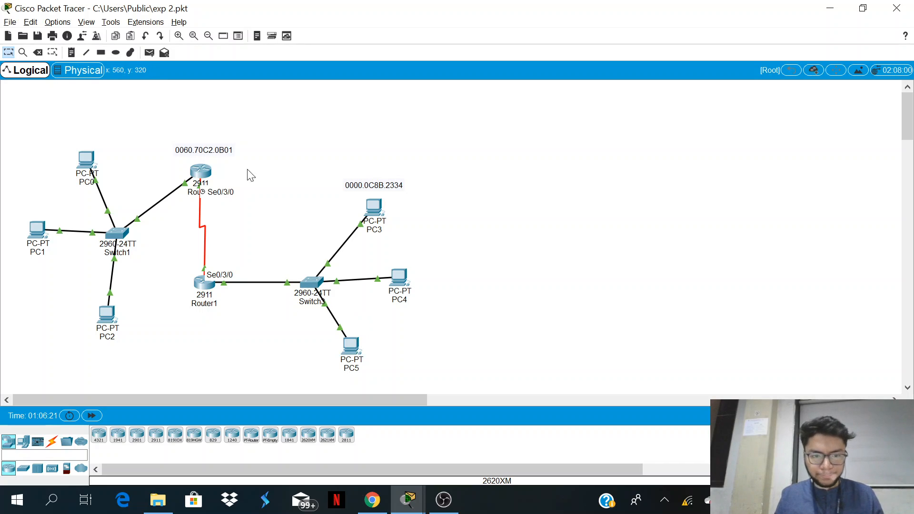
Step: Open Router1's command-line history and review its hostname, enable secret and console line login commands
{"action": "left_click", "coordinate": [203, 284]}
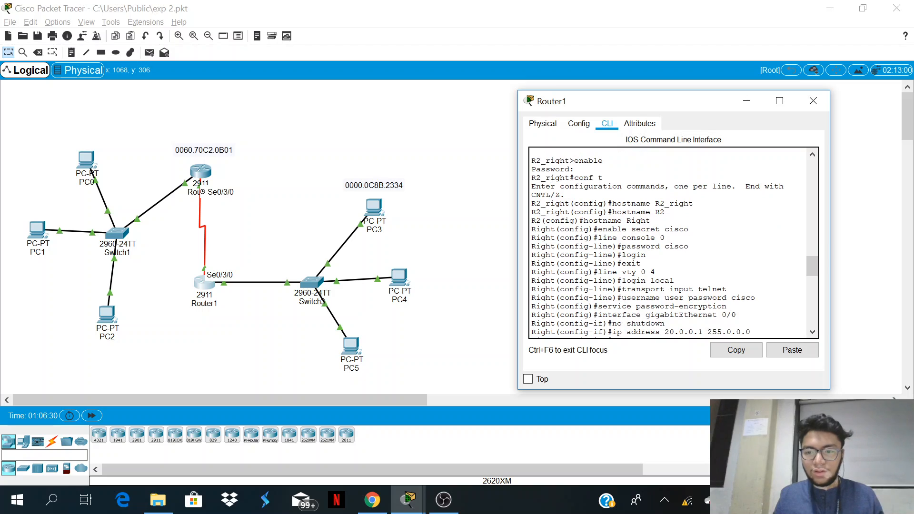
{"action": "triple_click", "coordinate": [631, 212]}
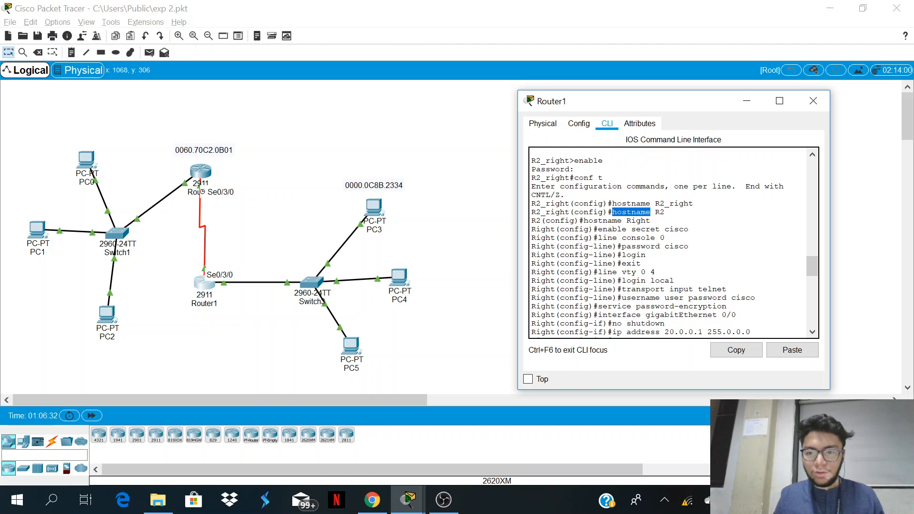
{"action": "double_click", "coordinate": [638, 221]}
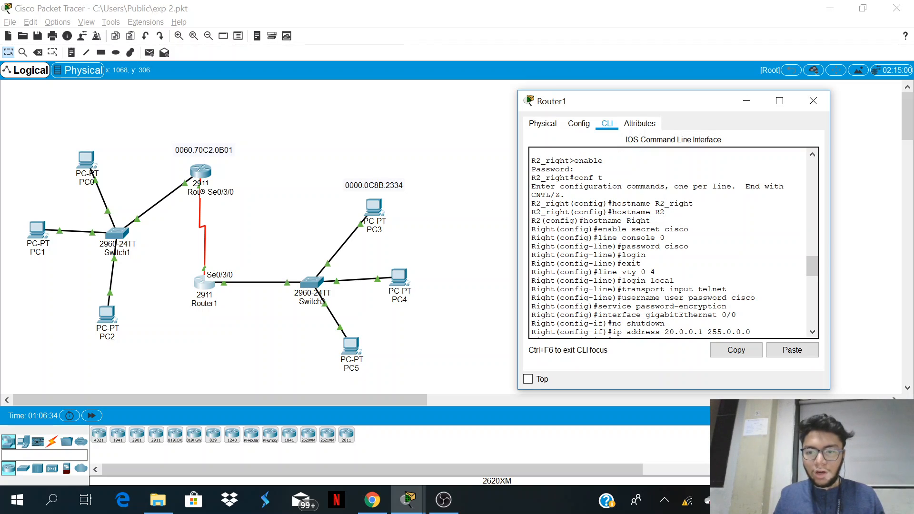
{"action": "triple_click", "coordinate": [642, 229]}
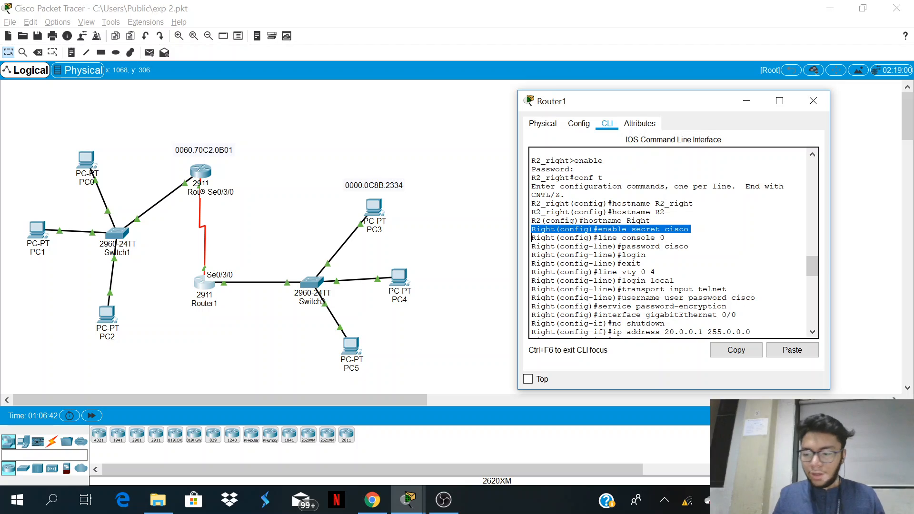
{"action": "triple_click", "coordinate": [638, 238]}
{"action": "double_click", "coordinate": [638, 238]}
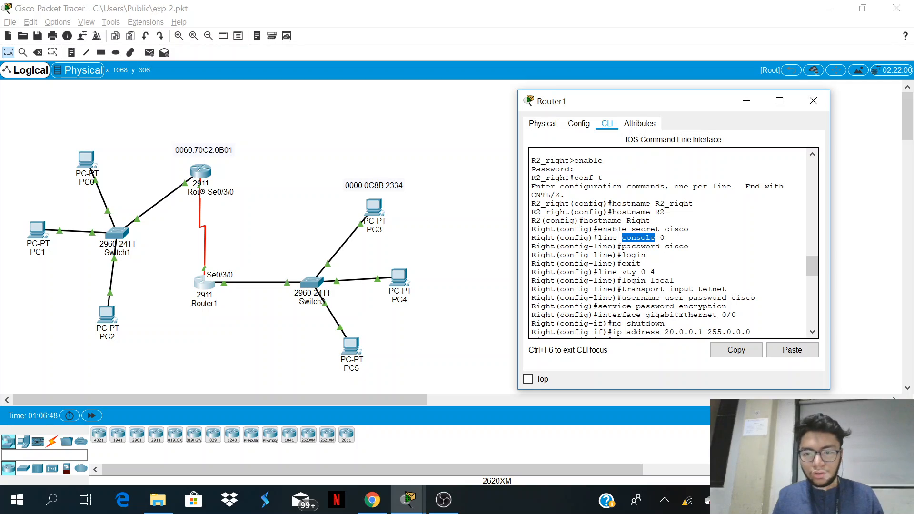
{"action": "left_click_drag", "start_coordinate": [690, 246], "coordinate": [531, 248]}
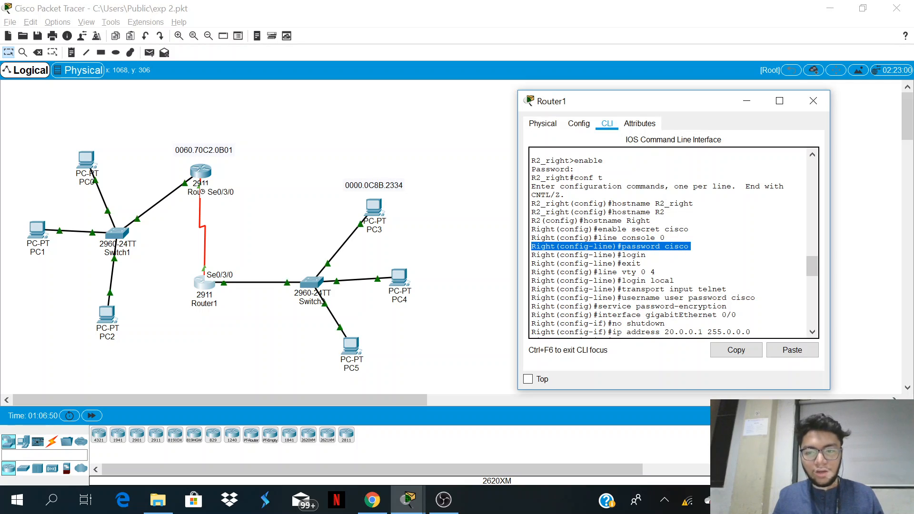
{"action": "scroll", "coordinate": [531, 227], "scroll_direction": "down", "scroll_amount": 1}
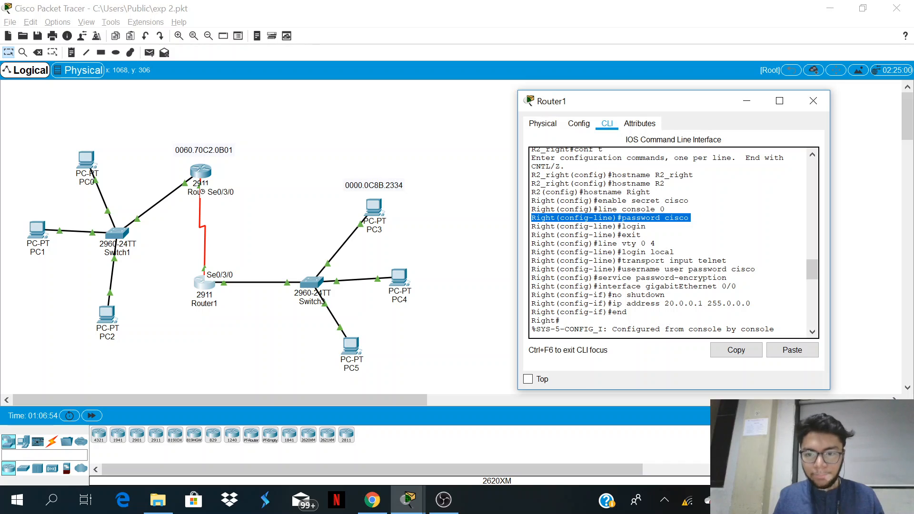
{"action": "left_click_drag", "start_coordinate": [647, 226], "coordinate": [532, 233]}
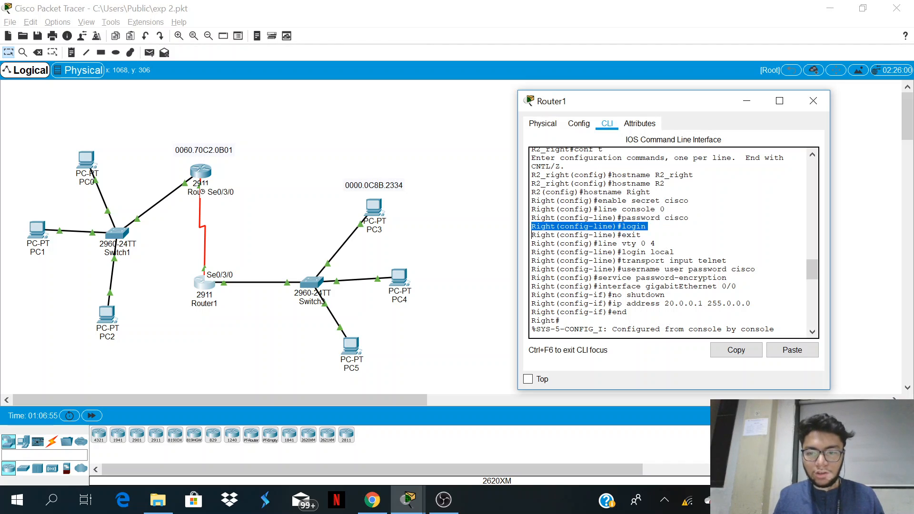
Step: Review Router1's vty line commands for local login, Telnet transport and the user account, plus the password-encryption command
{"action": "left_click_drag", "start_coordinate": [657, 244], "coordinate": [532, 251]}
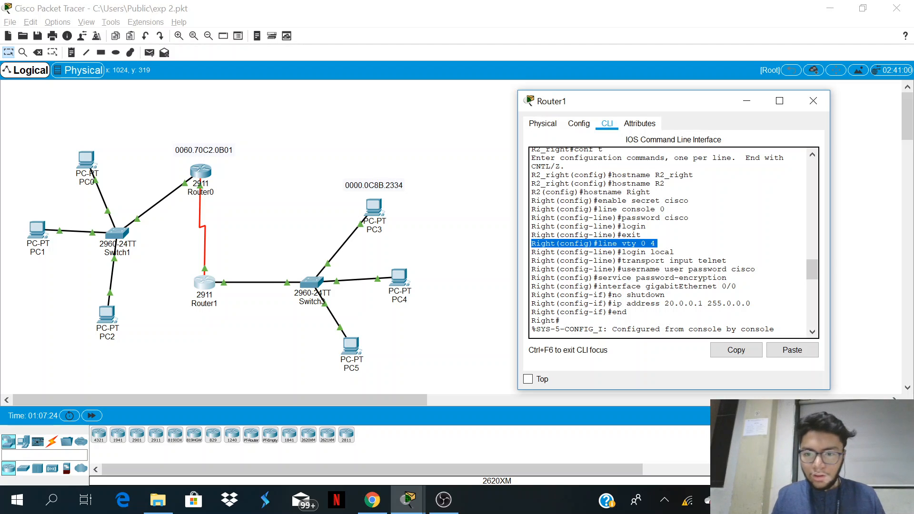
{"action": "left_click_drag", "start_coordinate": [532, 252], "coordinate": [674, 251]}
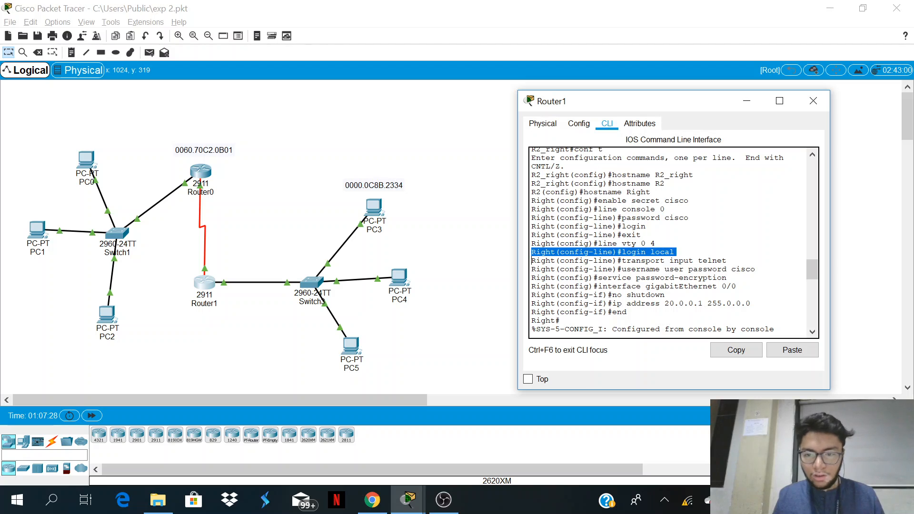
{"action": "left_click_drag", "start_coordinate": [531, 260], "coordinate": [728, 261]}
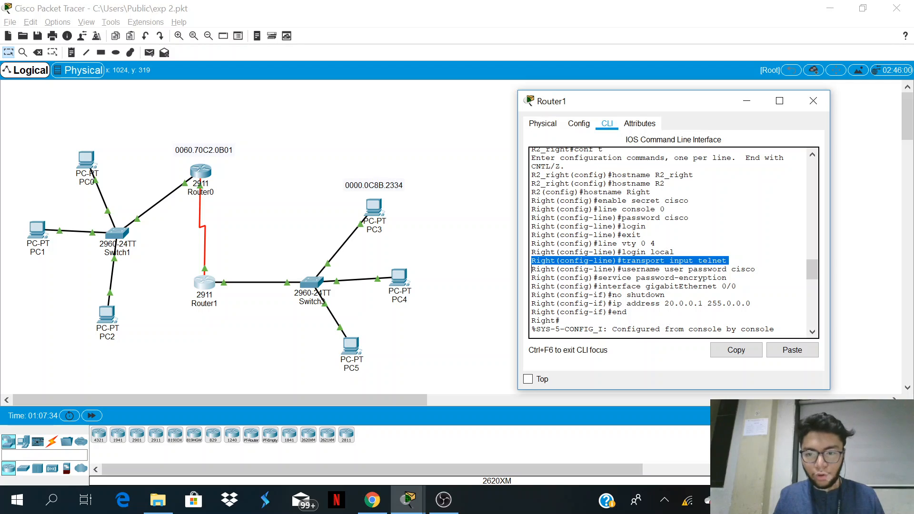
{"action": "left_click_drag", "start_coordinate": [531, 269], "coordinate": [757, 269]}
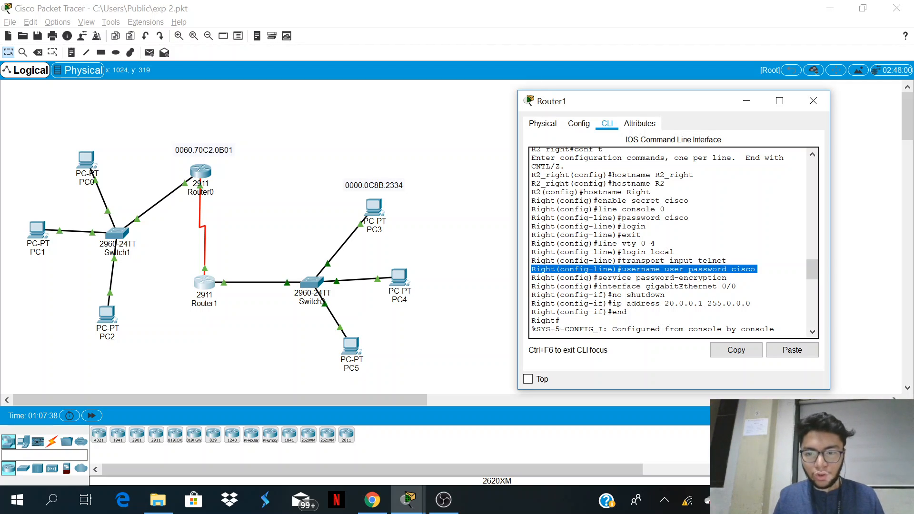
{"action": "triple_click", "coordinate": [655, 277]}
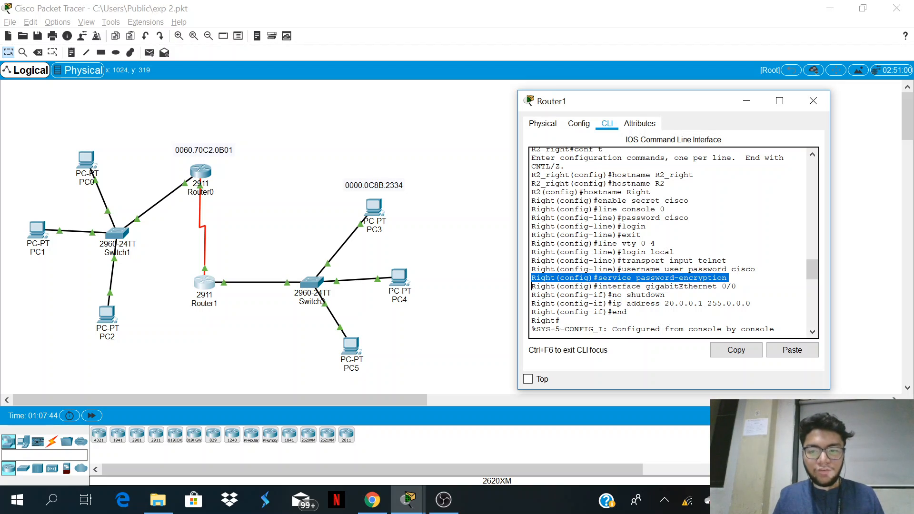
Step: Review Router1's GigabitEthernet 0/0 activation and IP address commands, checking the router link ports in the topology
{"action": "scroll", "coordinate": [532, 257], "scroll_direction": "down", "scroll_amount": 1}
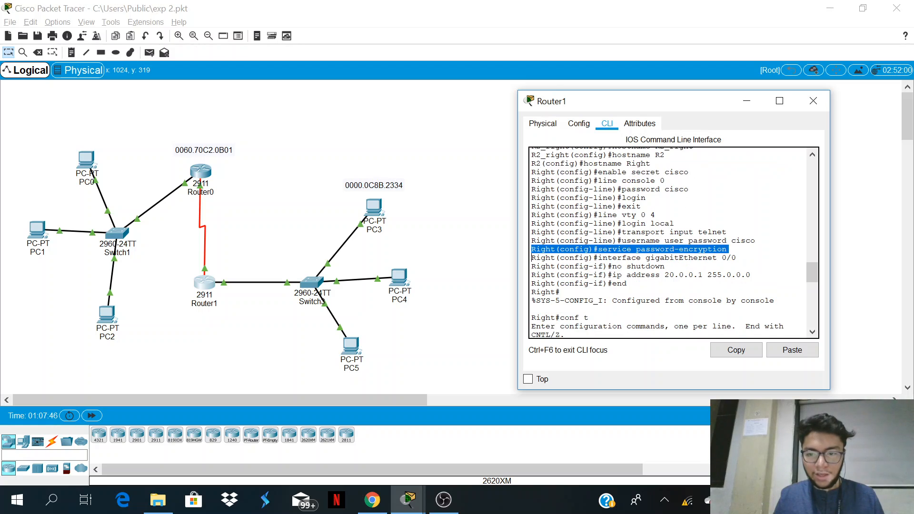
{"action": "triple_click", "coordinate": [633, 257]}
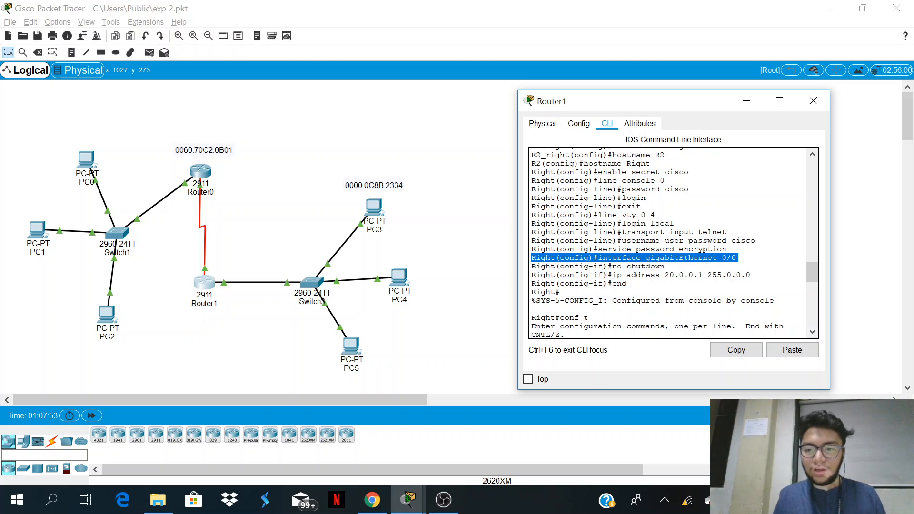
{"action": "left_click", "coordinate": [263, 217]}
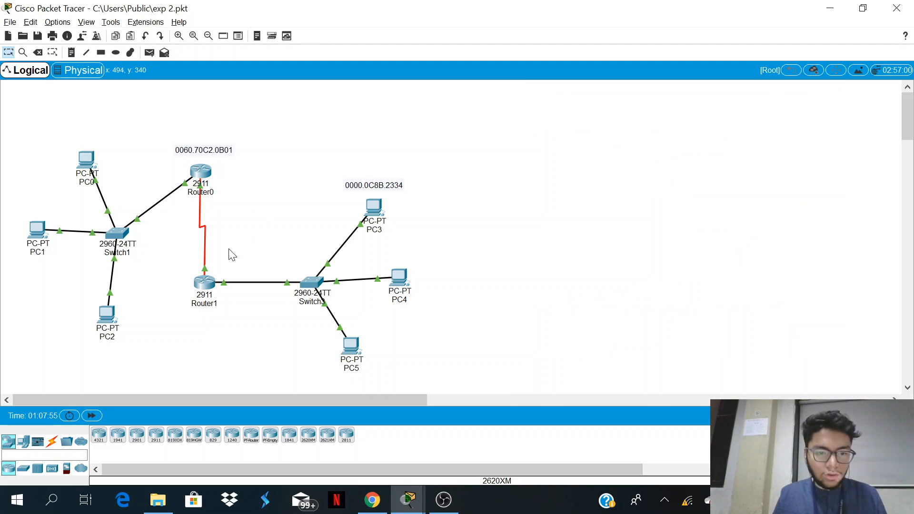
{"action": "mouse_move", "coordinate": [204, 275]}
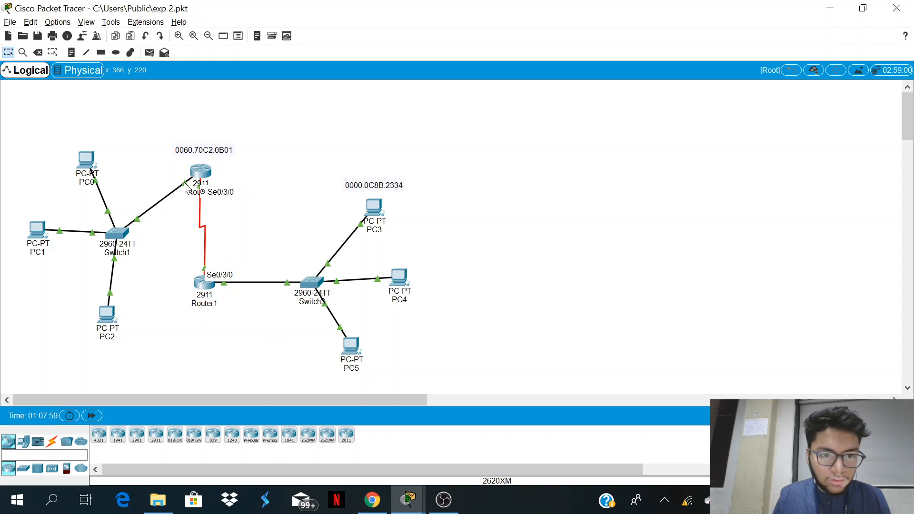
{"action": "mouse_move", "coordinate": [185, 186]}
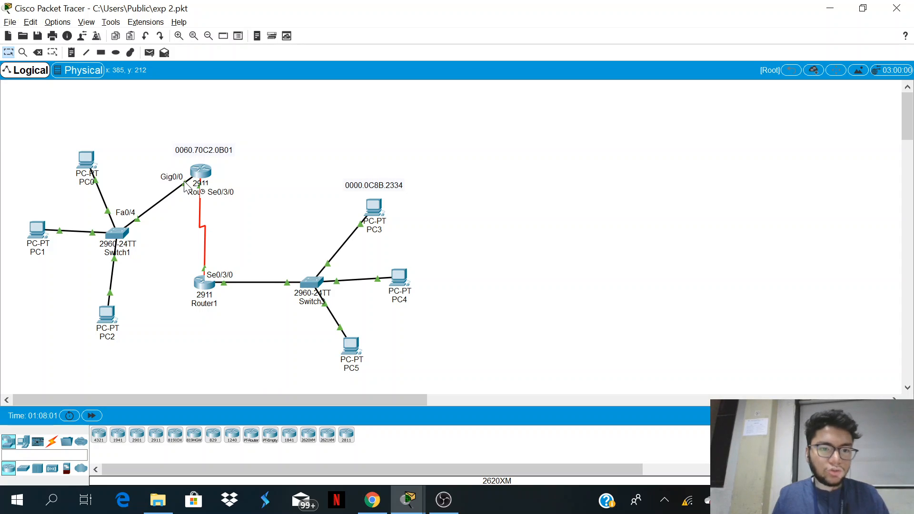
{"action": "left_click", "coordinate": [211, 287]}
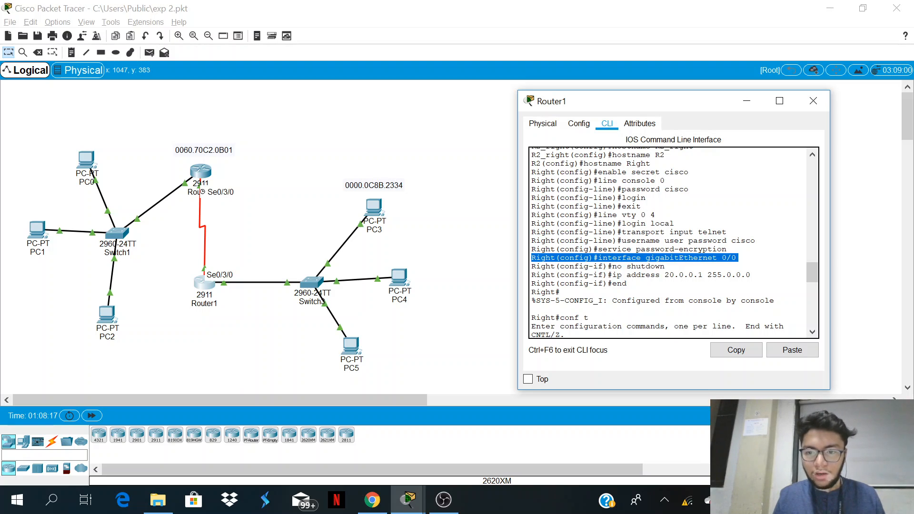
{"action": "triple_click", "coordinate": [619, 266]}
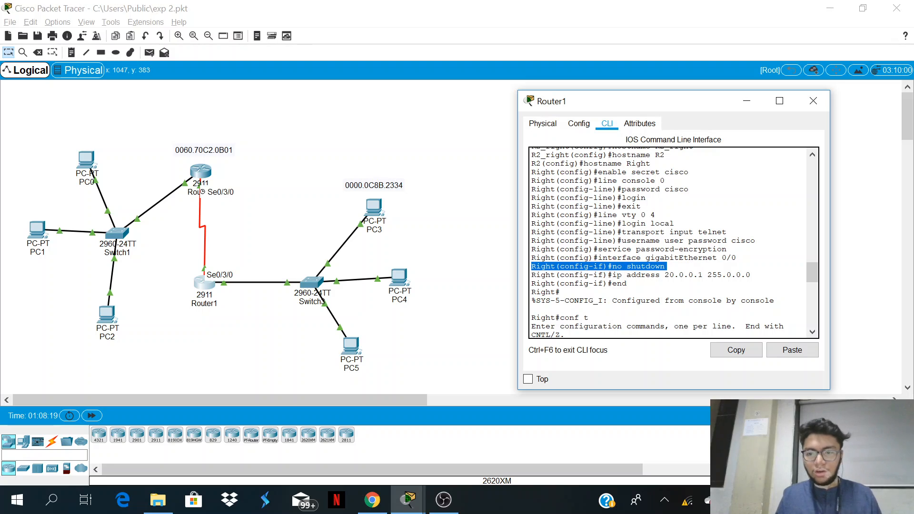
{"action": "triple_click", "coordinate": [642, 275]}
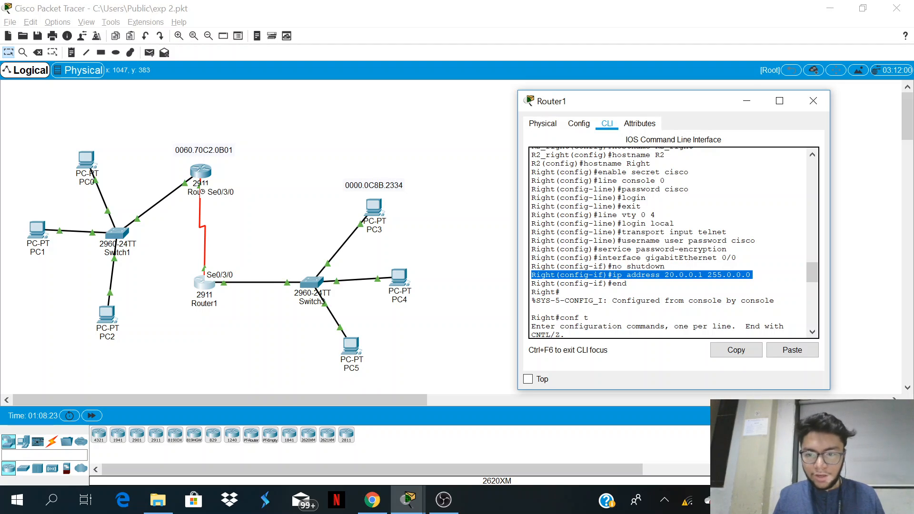
Step: Review Router1's serial 0/3/0 commands for its interface selection, IP address and bandwidth
{"action": "key", "text": "ctrl+v"}
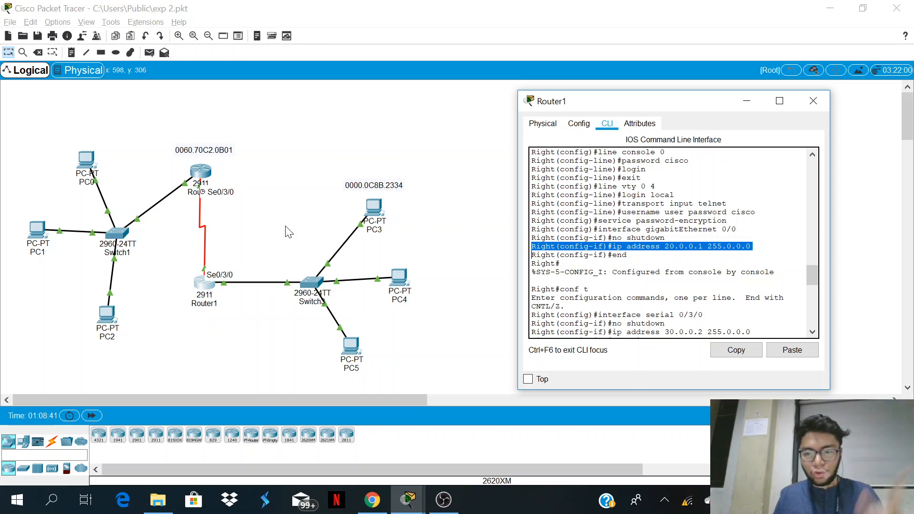
{"action": "scroll", "coordinate": [669, 242], "scroll_direction": "down", "scroll_amount": 2}
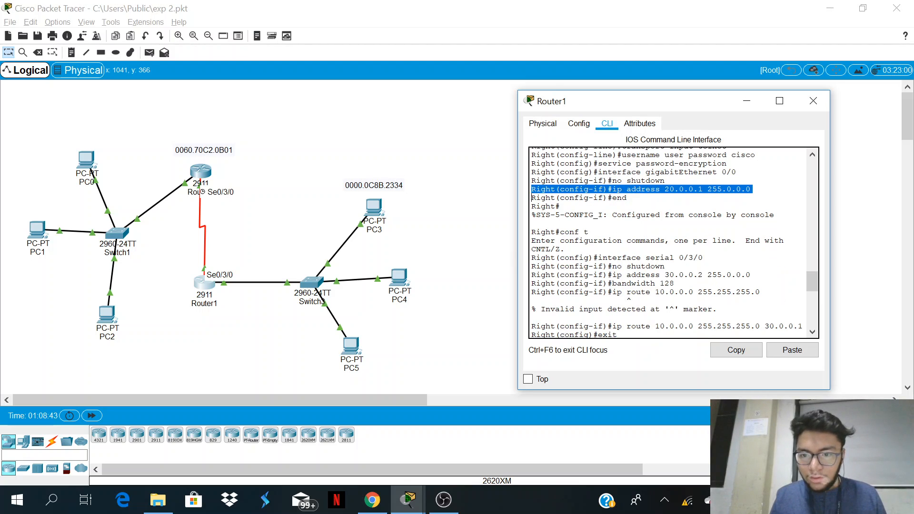
{"action": "scroll", "coordinate": [660, 229], "scroll_direction": "down", "scroll_amount": 1}
{"action": "triple_click", "coordinate": [660, 229]}
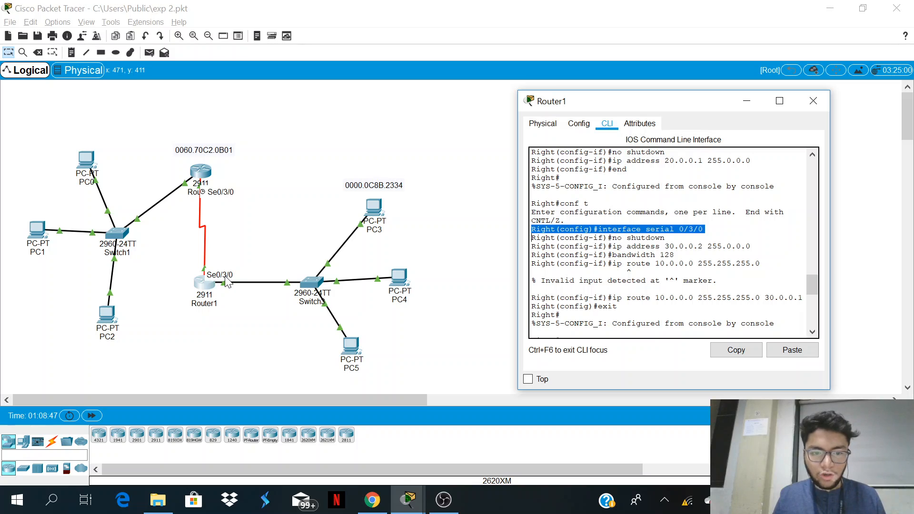
{"action": "scroll", "coordinate": [674, 242], "scroll_direction": "down", "scroll_amount": 1}
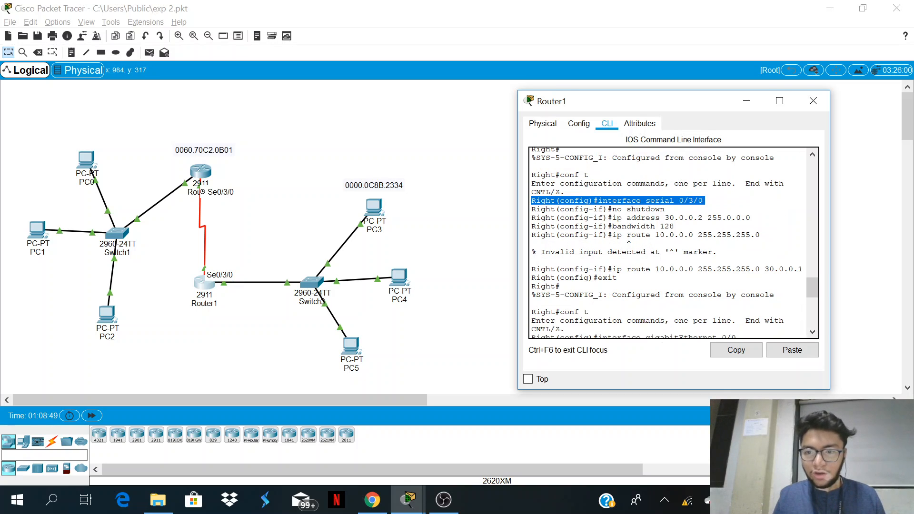
{"action": "triple_click", "coordinate": [677, 218]}
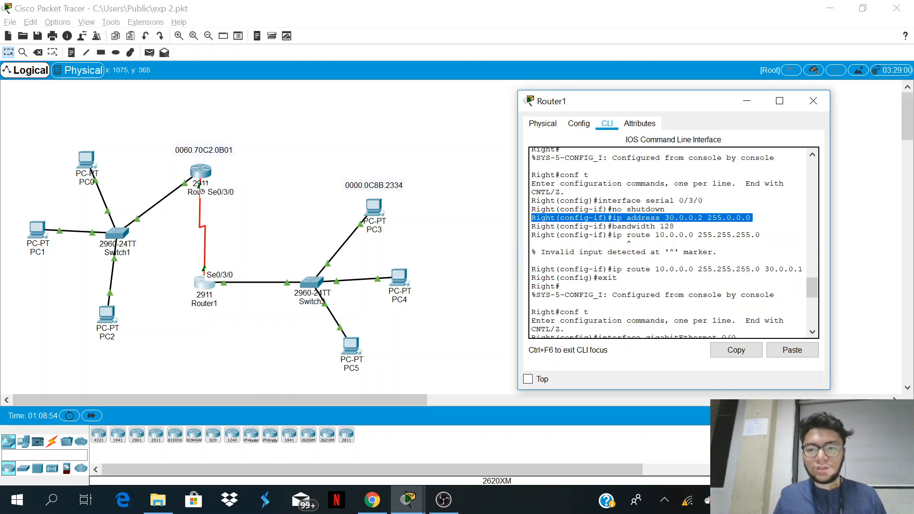
{"action": "triple_click", "coordinate": [633, 226]}
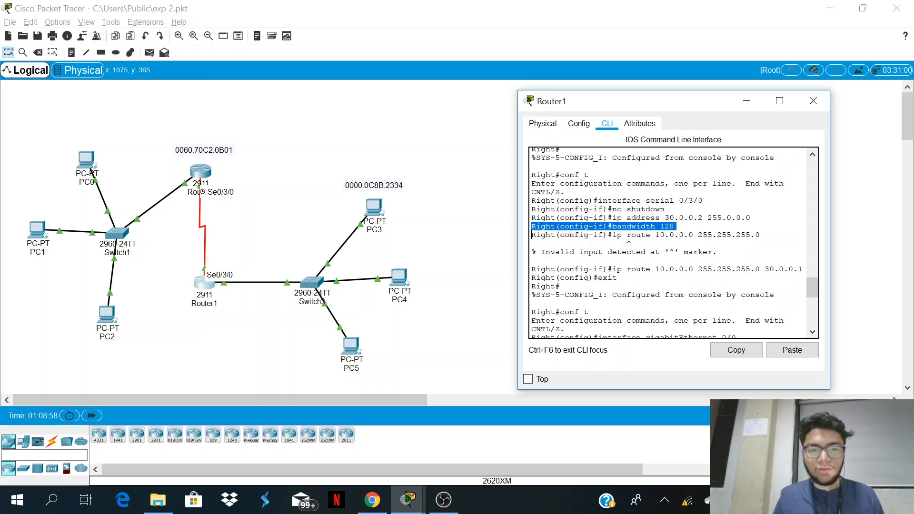
Step: Review the static route command to the 10.0.0.0 network in Router1's command history
{"action": "scroll", "coordinate": [674, 243], "scroll_direction": "down", "scroll_amount": 1}
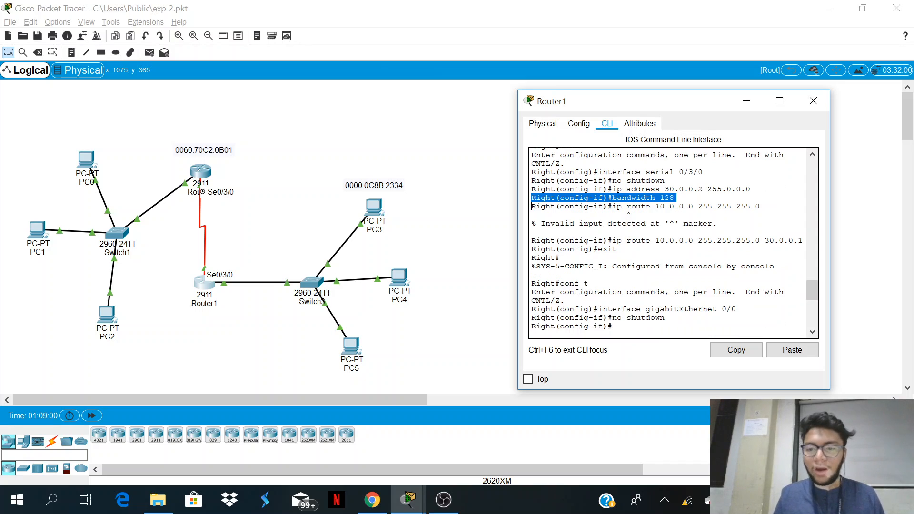
{"action": "left_click", "coordinate": [560, 258]}
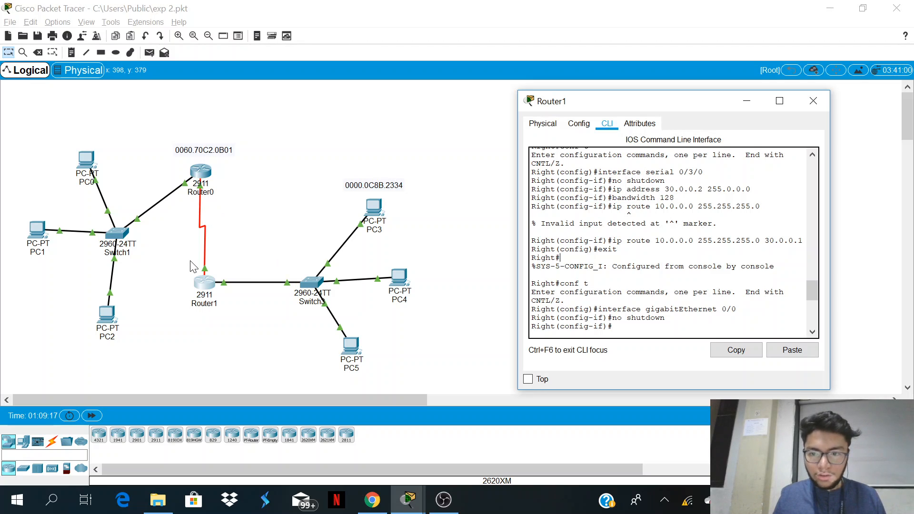
{"action": "triple_click", "coordinate": [637, 240]}
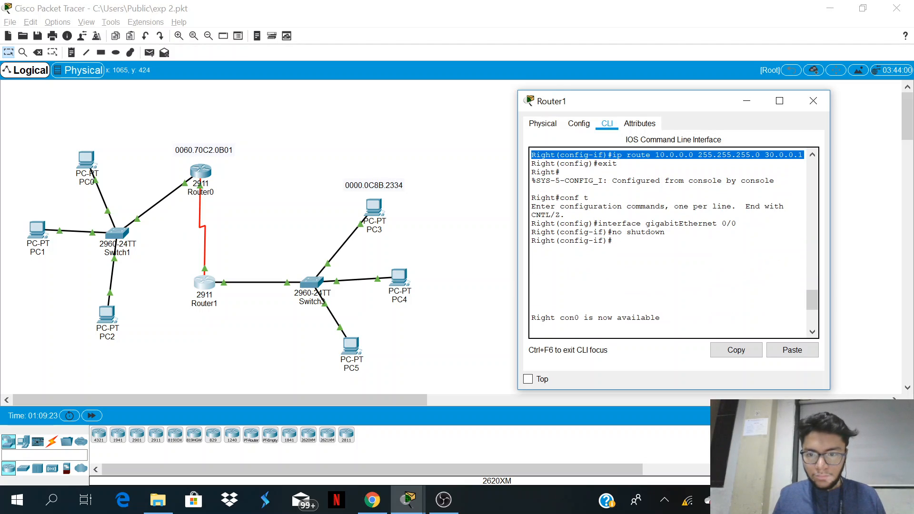
{"action": "scroll", "coordinate": [674, 234], "scroll_direction": "up", "scroll_amount": 1}
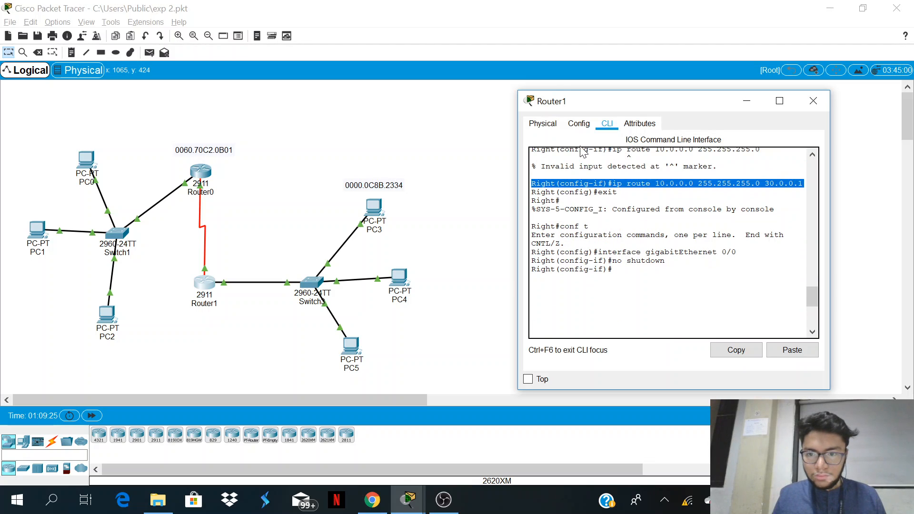
Step: Review the last commands in Router1's history, which activate GigabitEthernet 0/0, and check Router0's command line
{"action": "left_click_drag", "start_coordinate": [589, 227], "coordinate": [584, 227]}
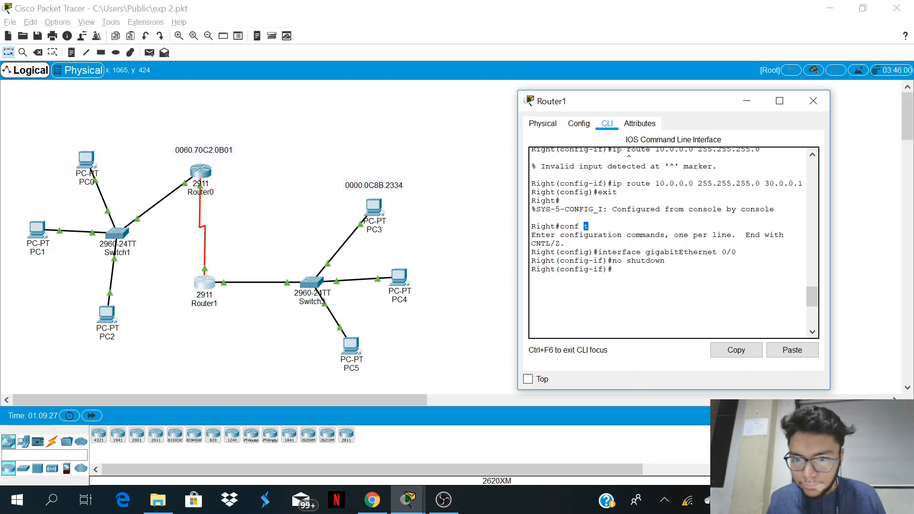
{"action": "triple_click", "coordinate": [619, 253]}
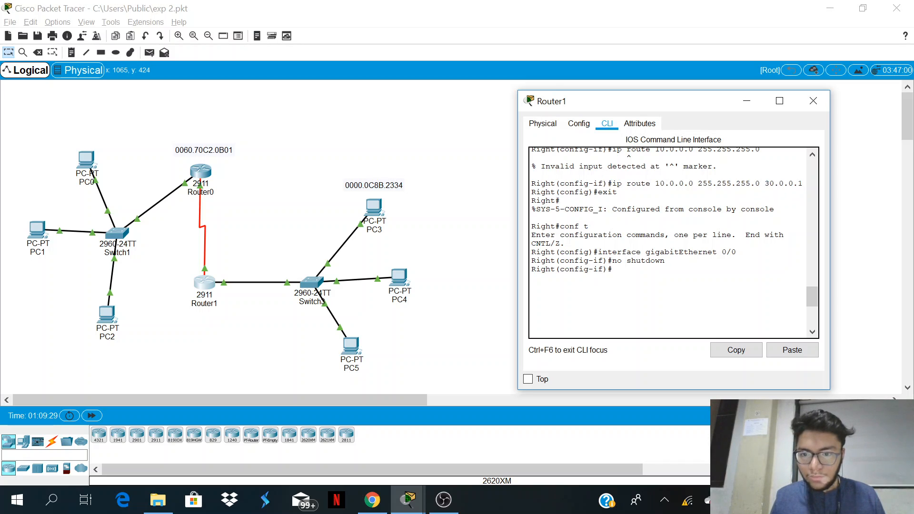
{"action": "scroll", "coordinate": [668, 243], "scroll_direction": "down", "scroll_amount": 5}
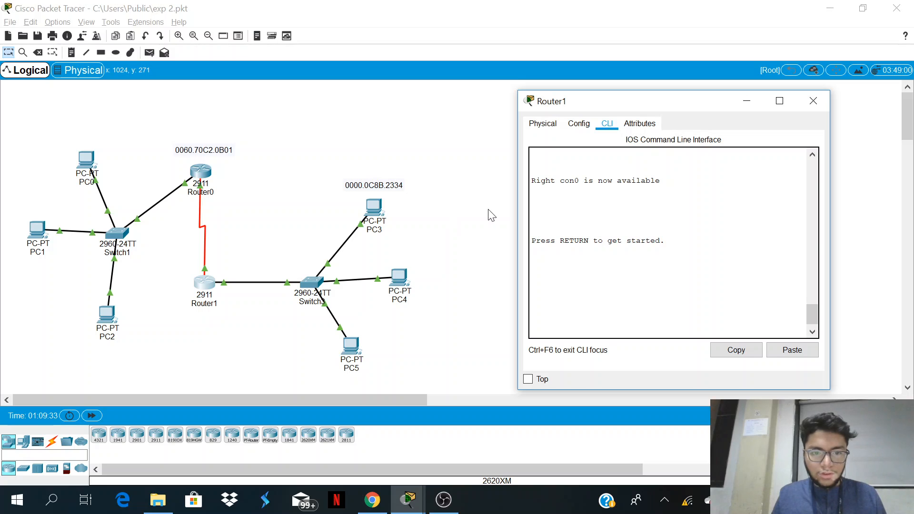
{"action": "left_click", "coordinate": [163, 132]}
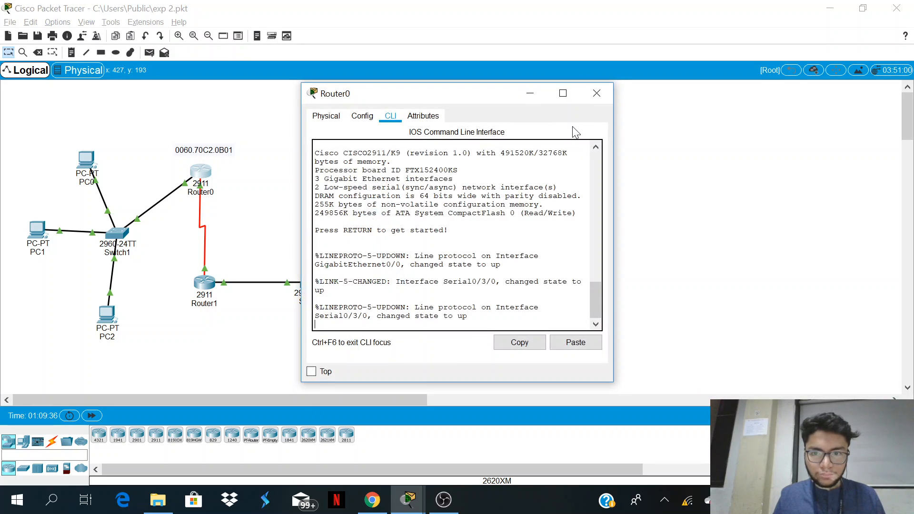
{"action": "left_click", "coordinate": [597, 92]}
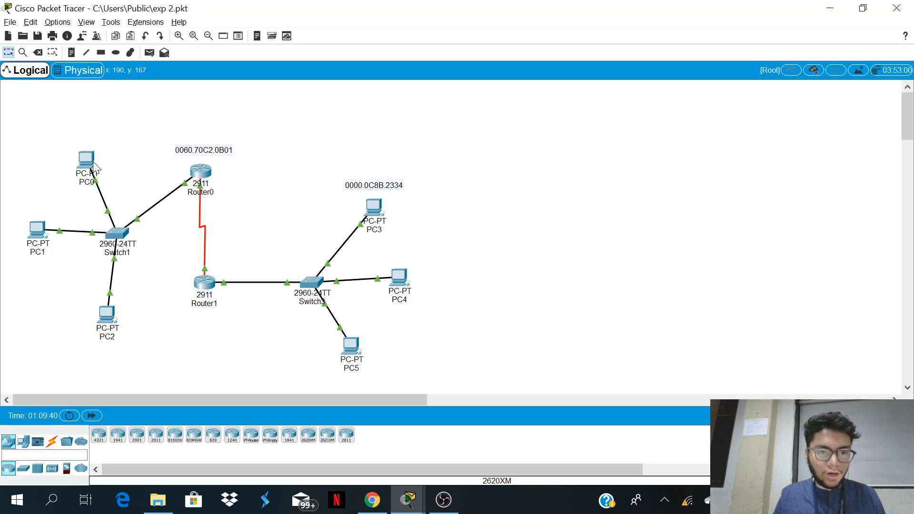
Step: Ping 20.0.0.1 from PC0's command prompt to test connectivity to the other network
{"action": "mouse_move", "coordinate": [350, 352]}
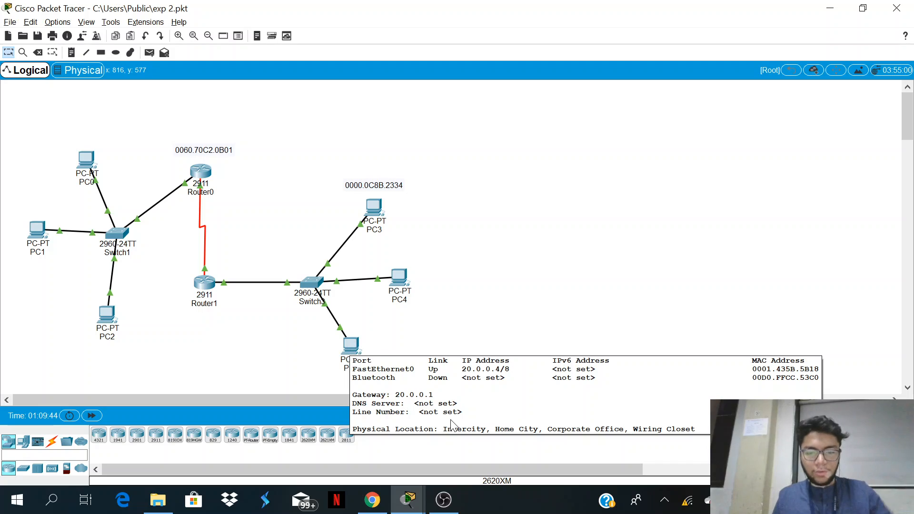
{"action": "left_click", "coordinate": [95, 162]}
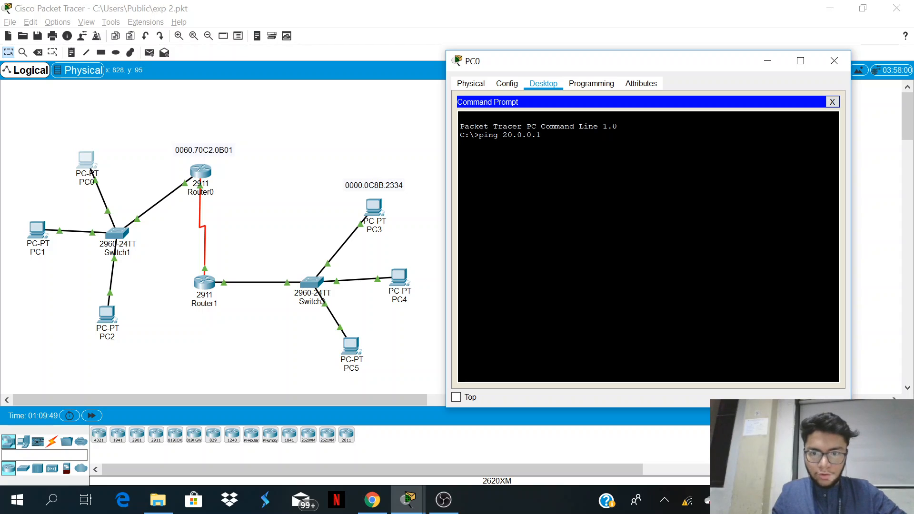
{"action": "key", "text": "Return"}
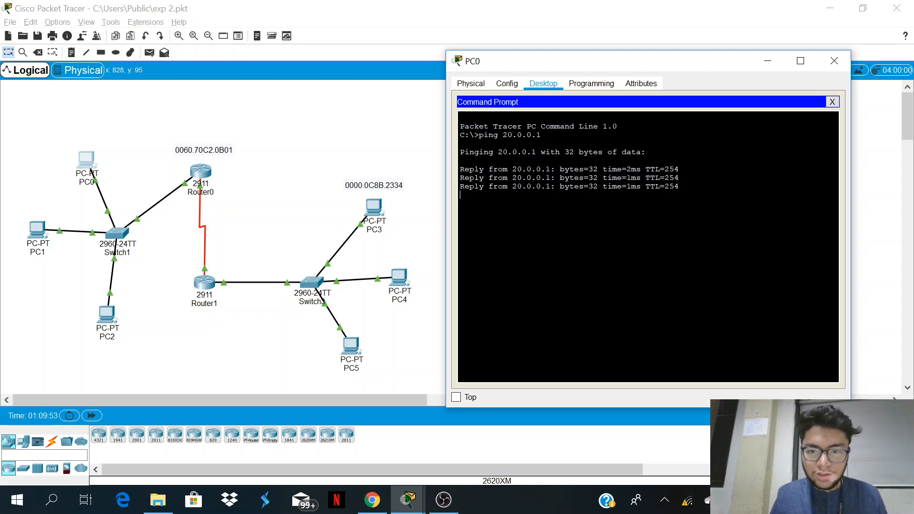
{"action": "left_click", "coordinate": [832, 62]}
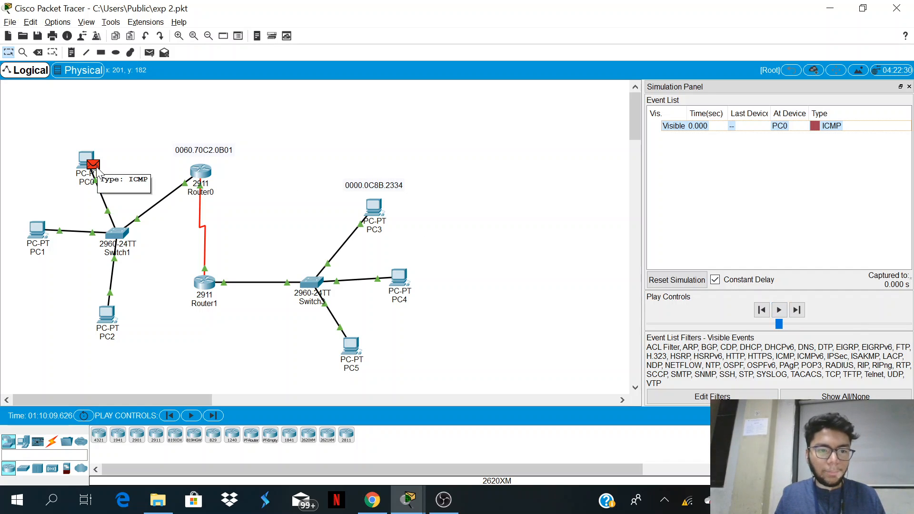
Step: Play the ICMP packet simulation from PC0 and examine the destination MAC address in the inbound PDU details at Switch1
{"action": "left_click", "coordinate": [778, 309]}
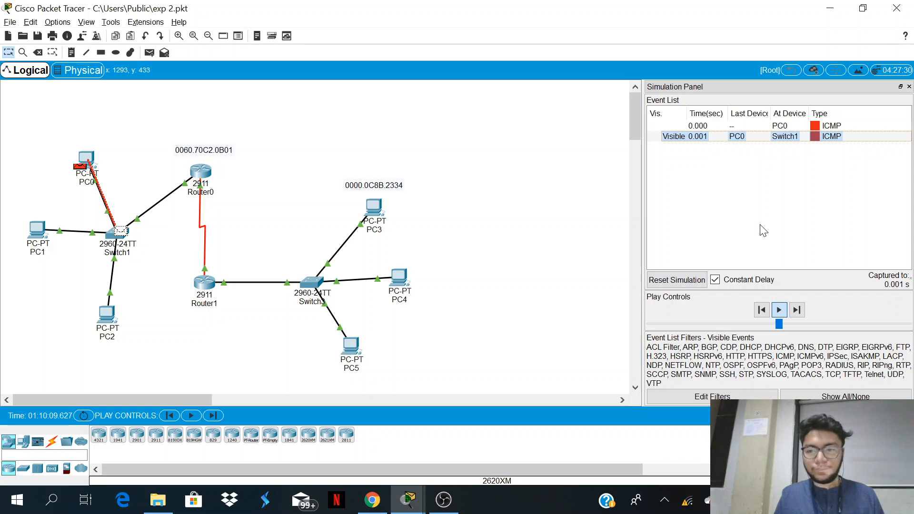
{"action": "left_click", "coordinate": [124, 240]}
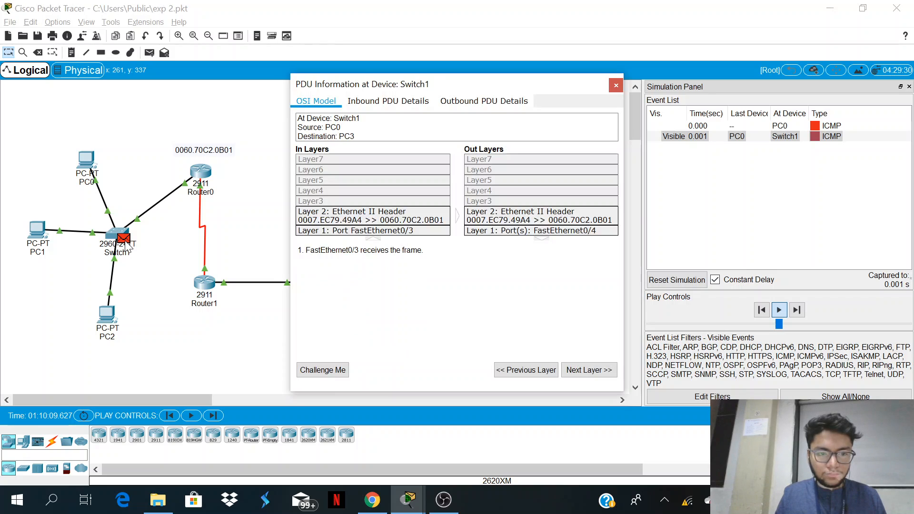
{"action": "left_click", "coordinate": [413, 105]}
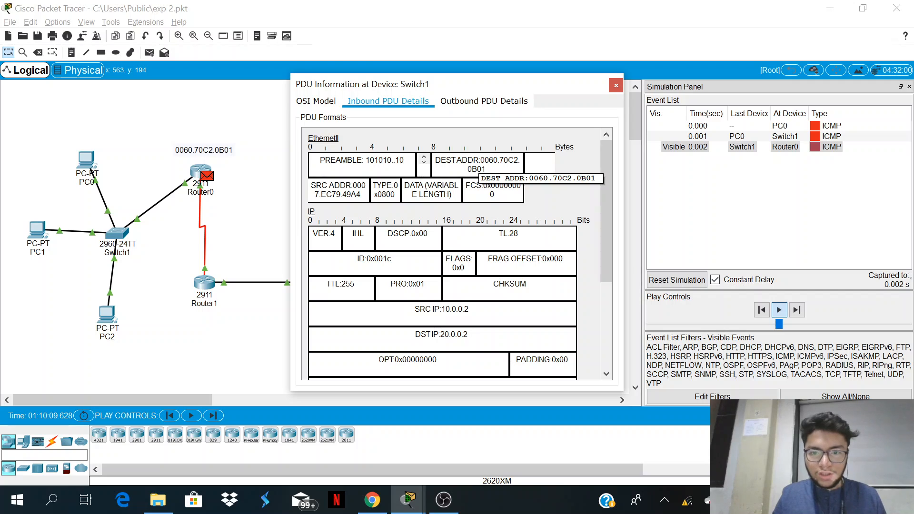
{"action": "mouse_move", "coordinate": [486, 168]}
{"action": "left_mouse_down"}
{"action": "mouse_move", "coordinate": [468, 169]}
{"action": "mouse_move", "coordinate": [499, 160]}
{"action": "left_mouse_up"}
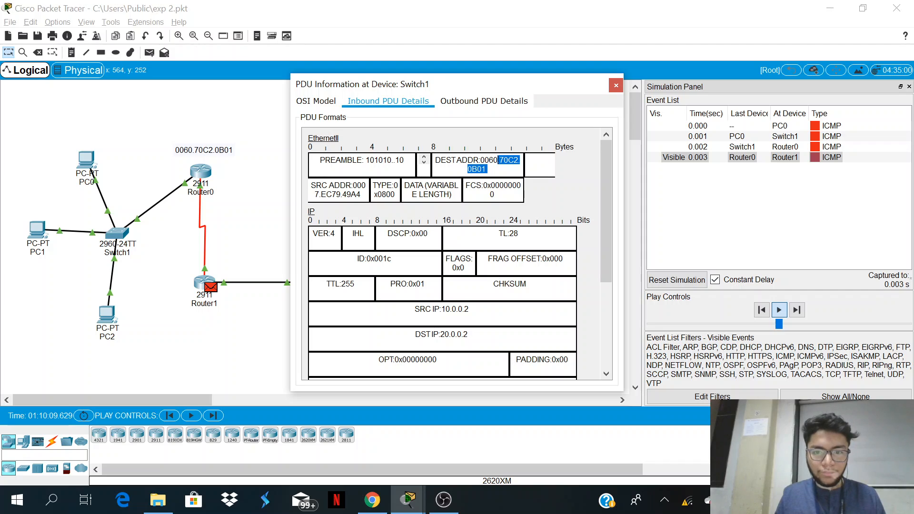
Step: Try to inspect the packet at Router1 and Switch3, moving the Switch1 PDU window clear of the topology
{"action": "left_click", "coordinate": [209, 285]}
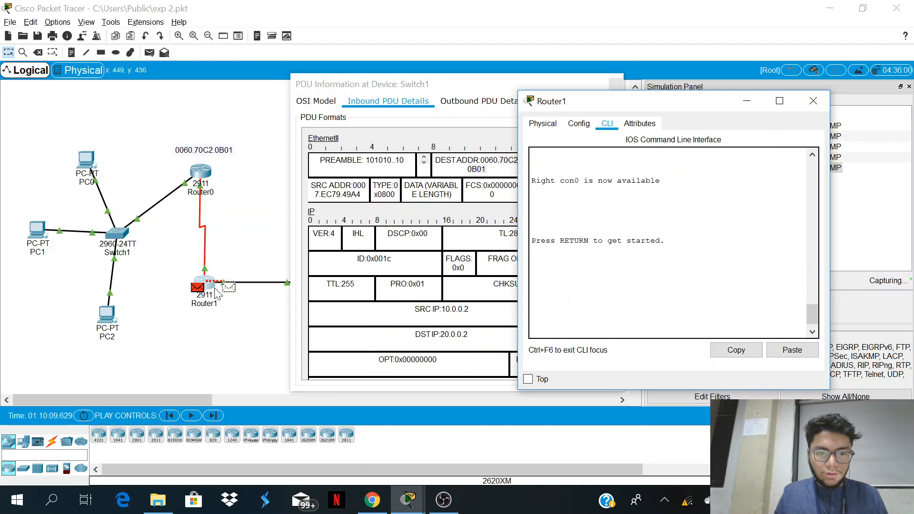
{"action": "left_click", "coordinate": [760, 101]}
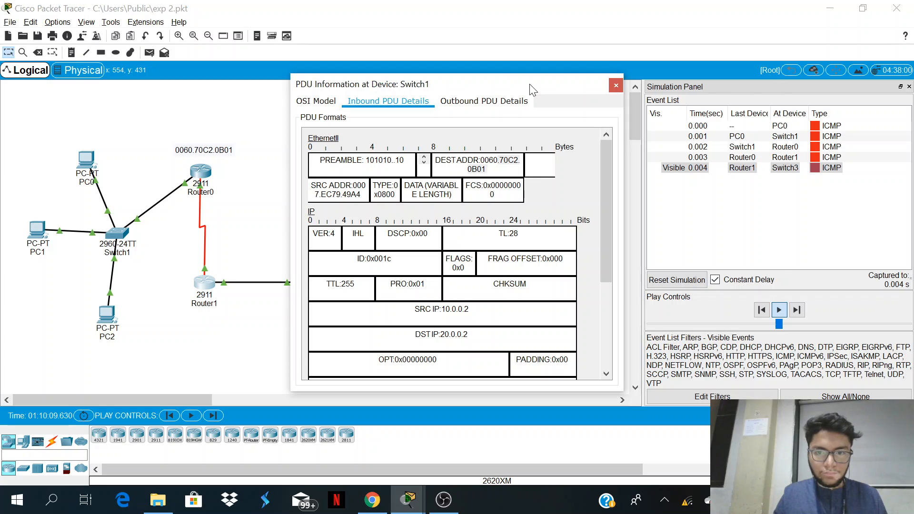
{"action": "left_click_drag", "start_coordinate": [530, 86], "coordinate": [765, 67]}
{"action": "left_click", "coordinate": [310, 292]}
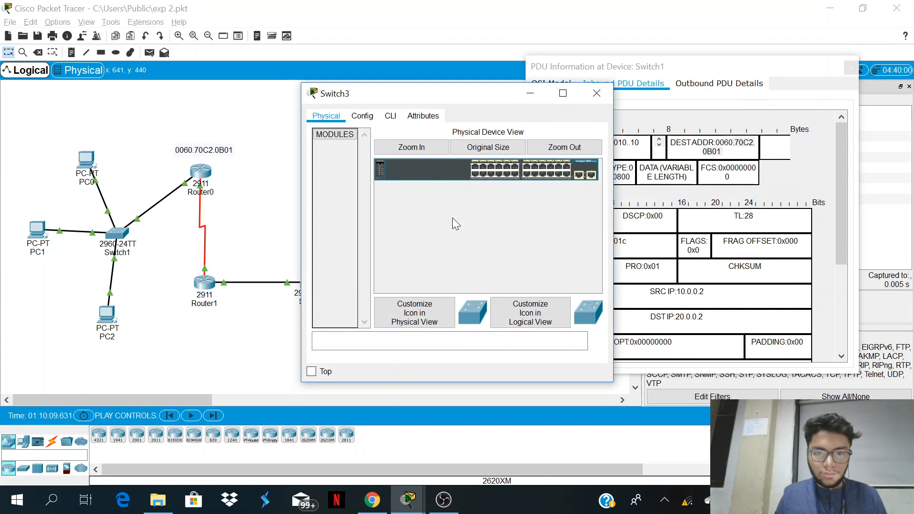
{"action": "left_click", "coordinate": [608, 95]}
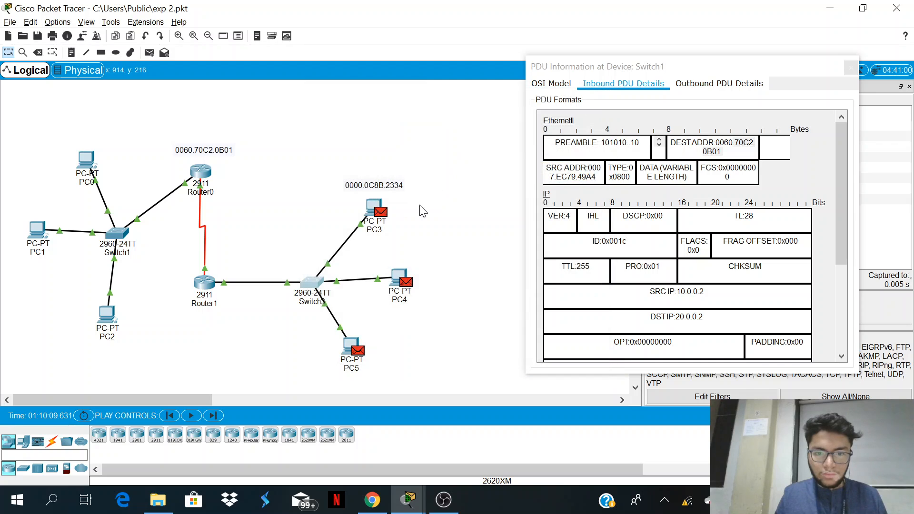
Step: Examine the ICMP packet's inbound PDU details at PC3, keeping the PDU window clear of the topology
{"action": "left_click", "coordinate": [383, 212]}
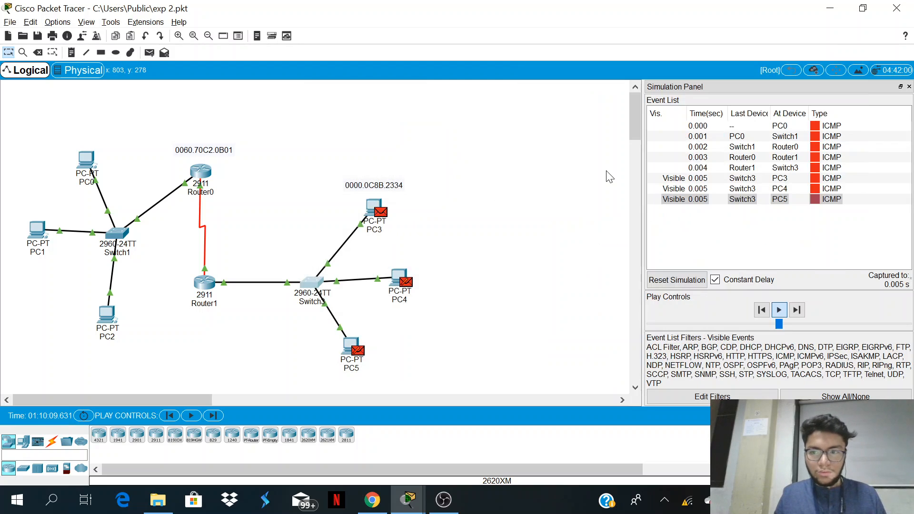
{"action": "left_click", "coordinate": [381, 215]}
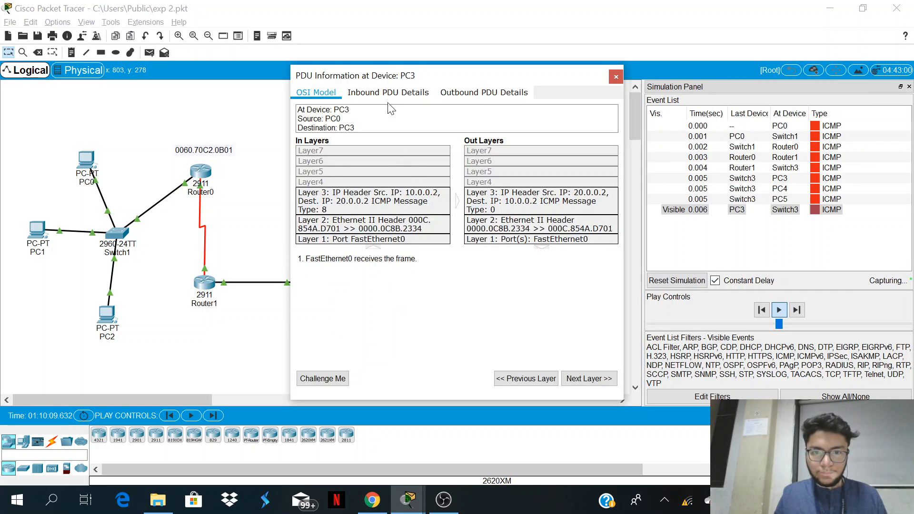
{"action": "left_click", "coordinate": [388, 93]}
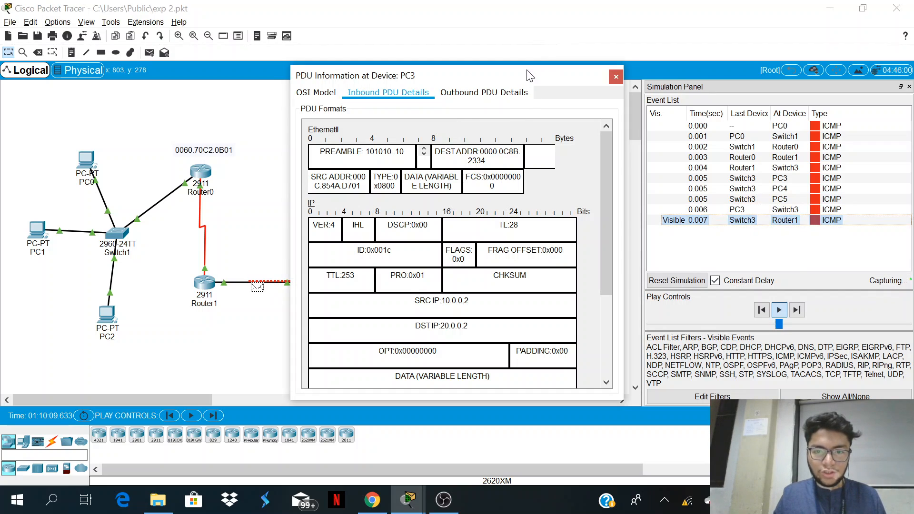
{"action": "left_click_drag", "start_coordinate": [416, 83], "coordinate": [561, 84]}
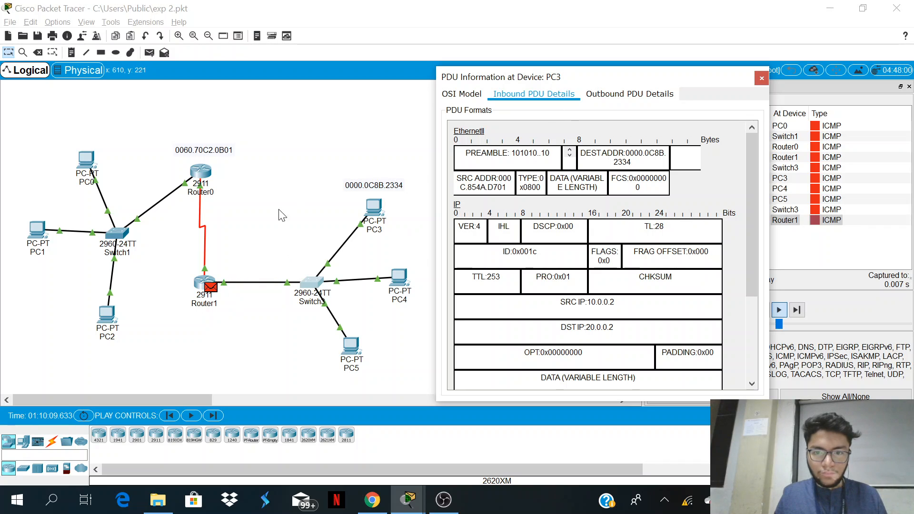
Step: Compare the source and destination addresses in PC3's outbound and inbound PDU details
{"action": "left_click", "coordinate": [210, 291]}
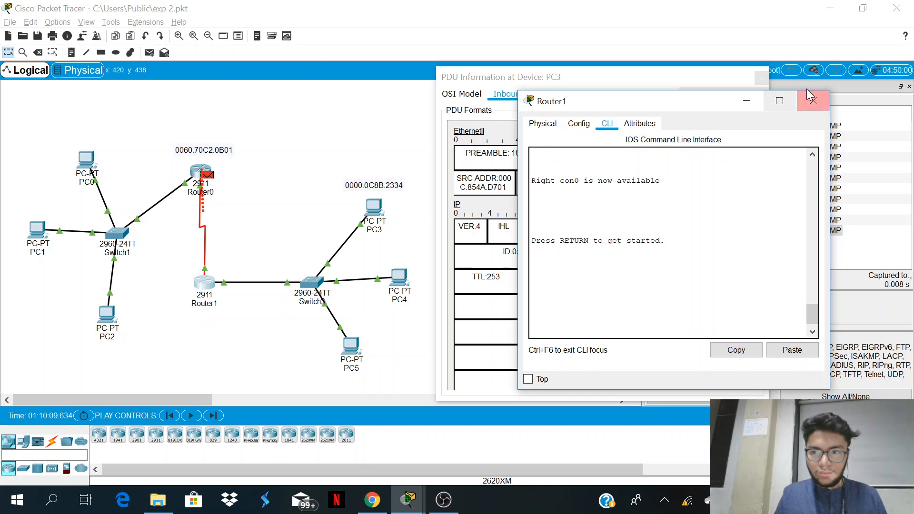
{"action": "left_click", "coordinate": [810, 98]}
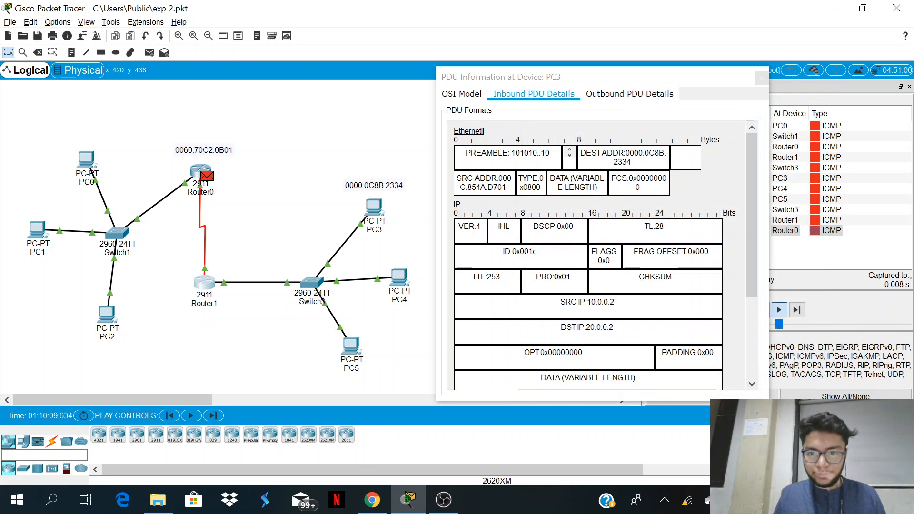
{"action": "left_click", "coordinate": [623, 98]}
{"action": "left_click", "coordinate": [625, 98]}
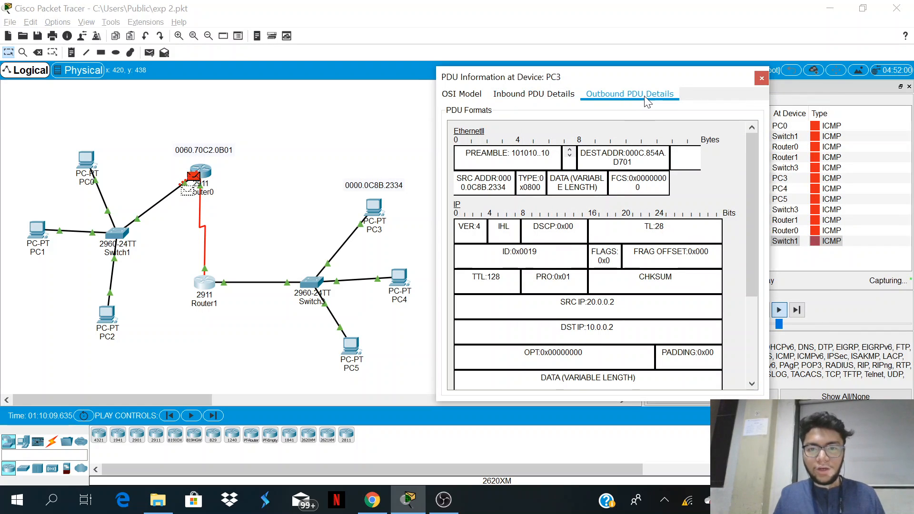
{"action": "left_click", "coordinate": [547, 98]}
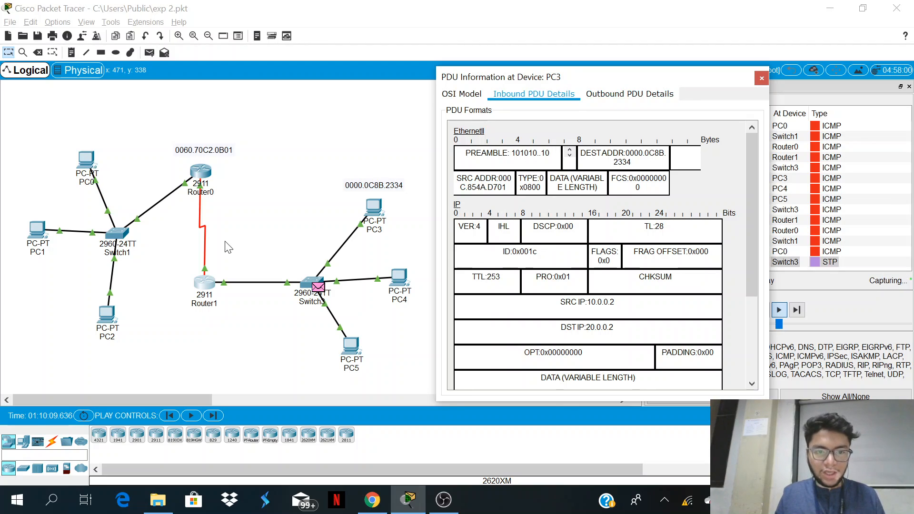
Step: Examine the OSI layers and outbound PDU details of the STP packet at Switch3, and close its information window
{"action": "left_click", "coordinate": [320, 286]}
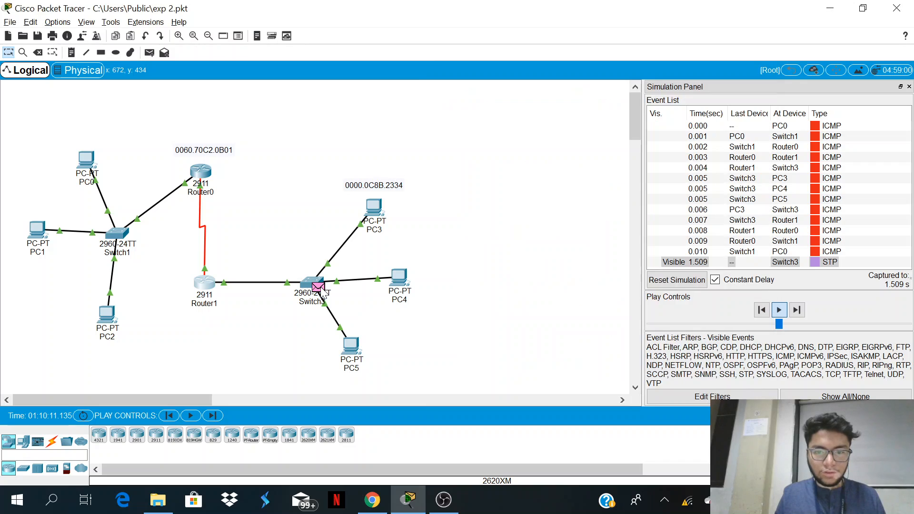
{"action": "left_click", "coordinate": [321, 288]}
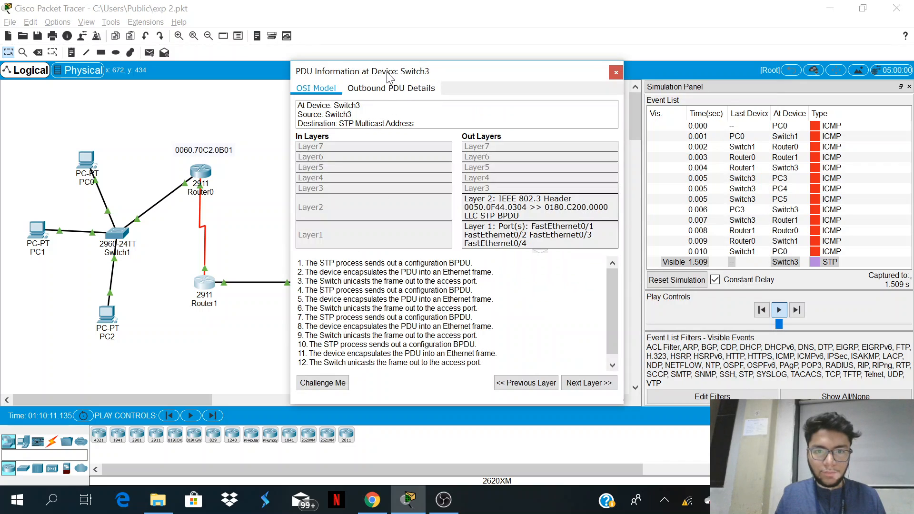
{"action": "left_click", "coordinate": [385, 87]}
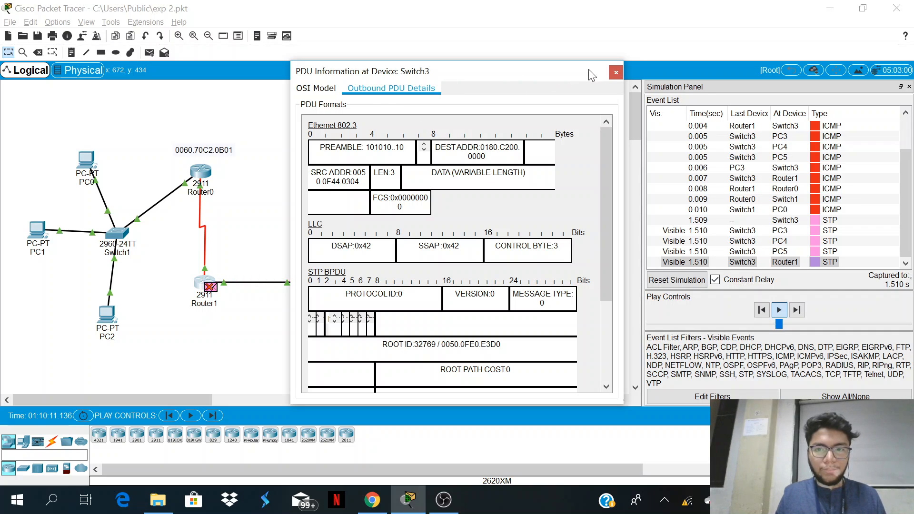
{"action": "left_click", "coordinate": [615, 72]}
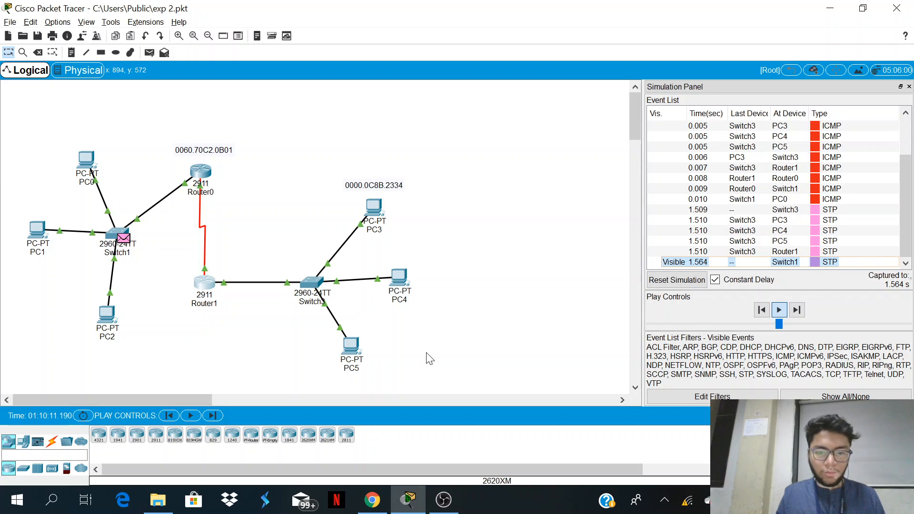
{"action": "left_click", "coordinate": [443, 499]}
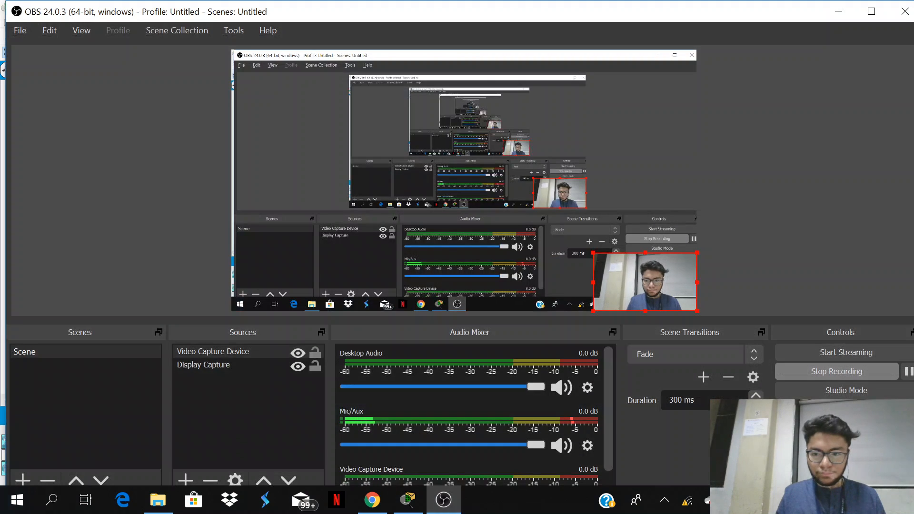